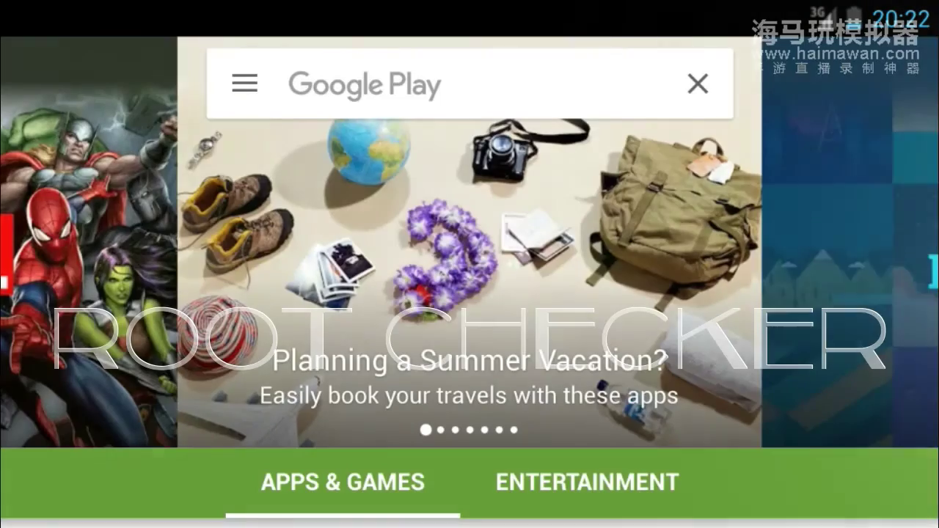
Search the Play Store for Root Checker and launch the installed app from its page.
{"action": "left_click", "coordinate": [367, 84]}
{"action": "type", "text": "root"}
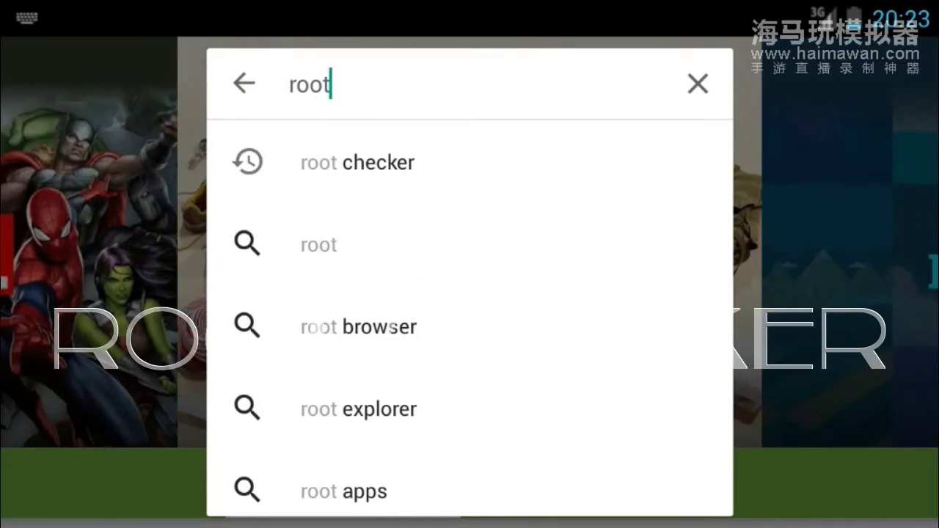
{"action": "left_click", "coordinate": [357, 162]}
{"action": "left_click", "coordinate": [276, 195]}
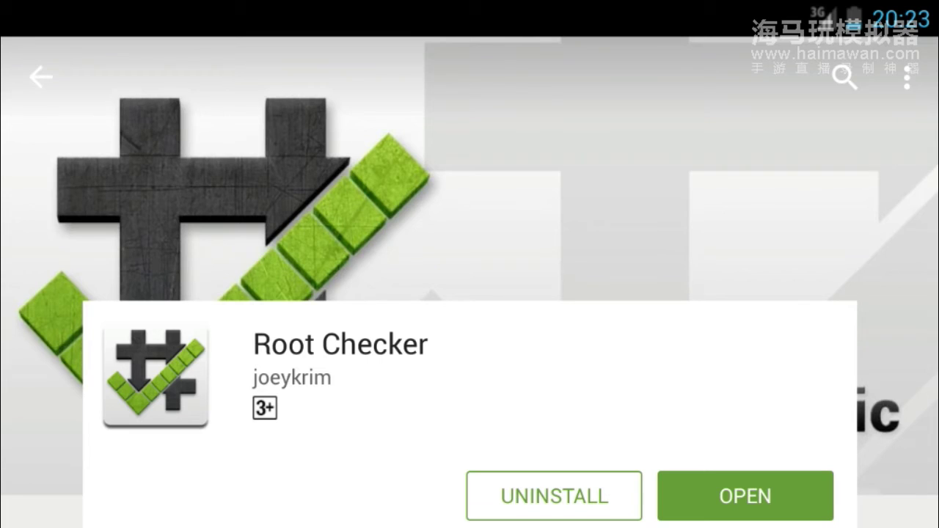
{"action": "left_click", "coordinate": [745, 496]}
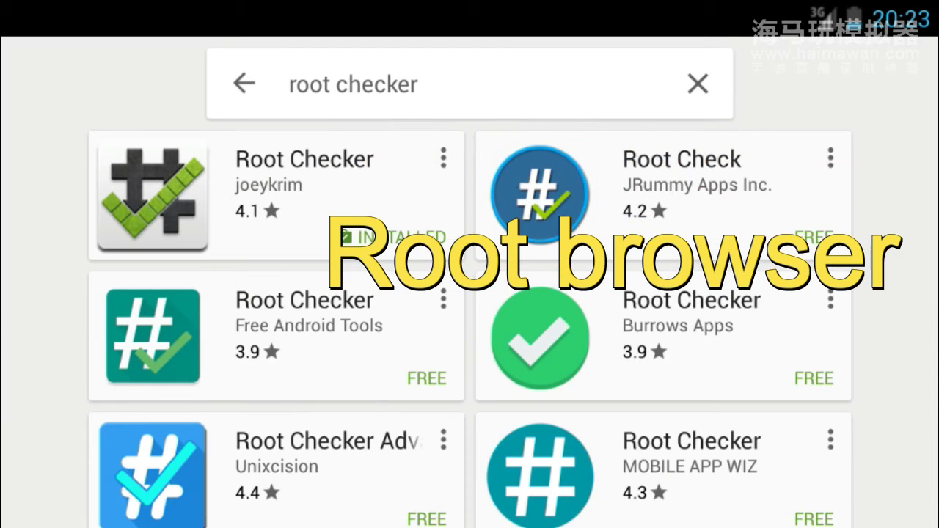
Search the store for Root Browser and launch it from its app page.
{"action": "left_click", "coordinate": [418, 84]}
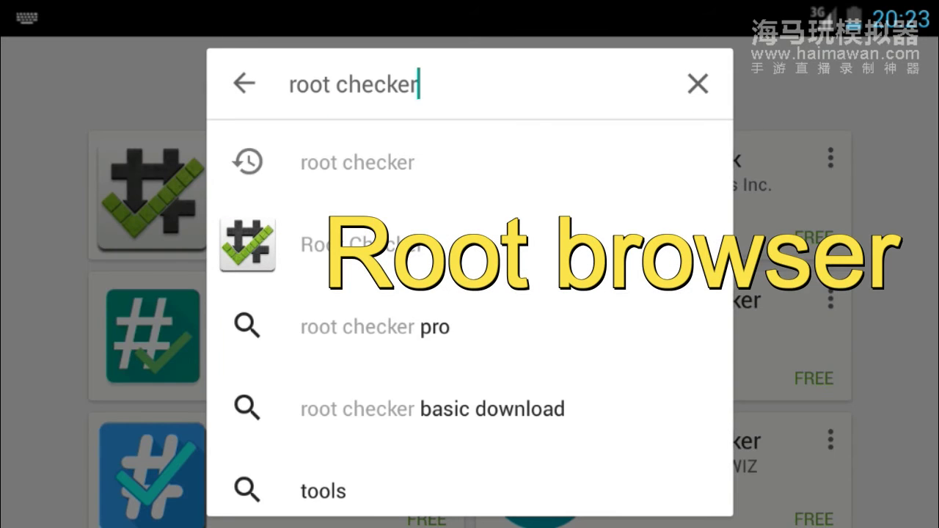
{"action": "key", "text": "BackSpace"}
{"action": "key", "text": "BackSpace"}
{"action": "key", "text": "BackSpace"}
{"action": "key", "text": "BackSpace"}
{"action": "key", "text": "BackSpace"}
{"action": "key", "text": "BackSpace"}
{"action": "key", "text": "BackSpace"}
{"action": "type", "text": "b"}
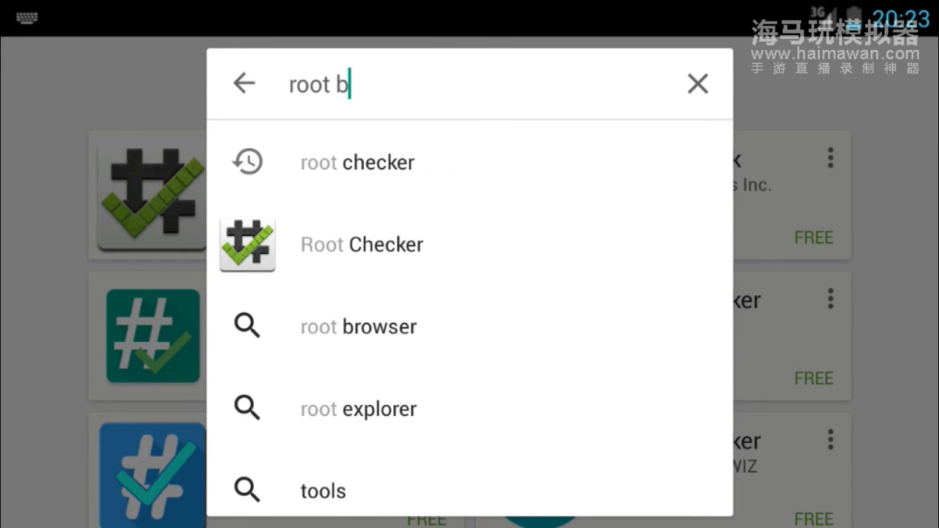
{"action": "type", "text": "ro"}
{"action": "key", "text": "ctrl+a"}
{"action": "key", "text": "BackSpace"}
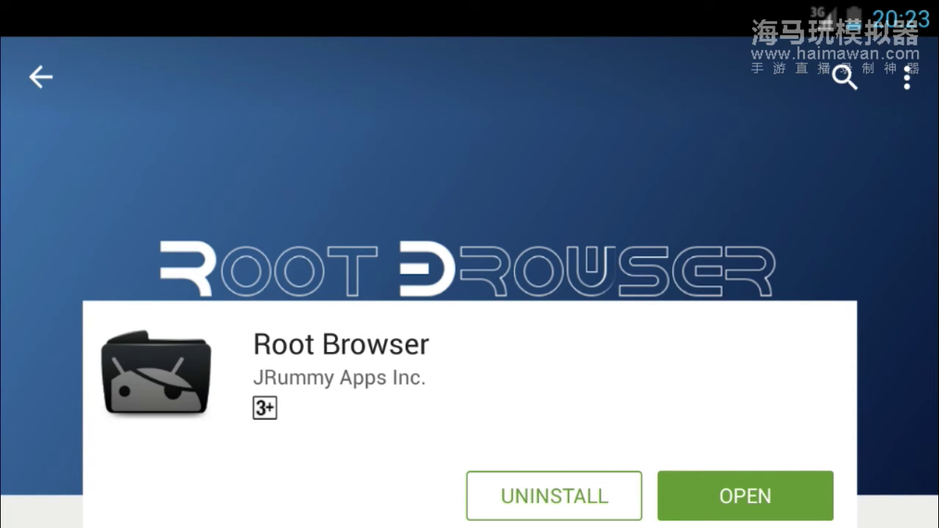
{"action": "left_click", "coordinate": [745, 496]}
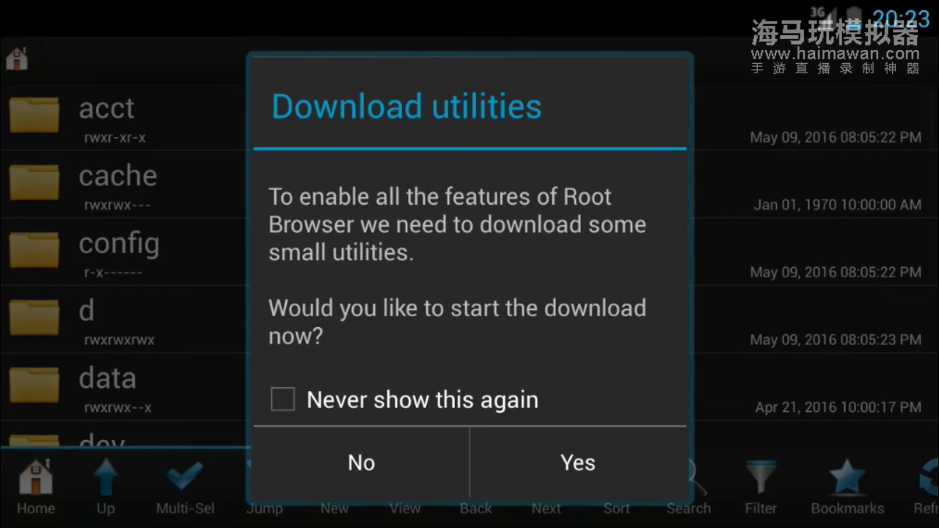
Decline the extra utilities download and open the data folder.
{"action": "left_click", "coordinate": [361, 462]}
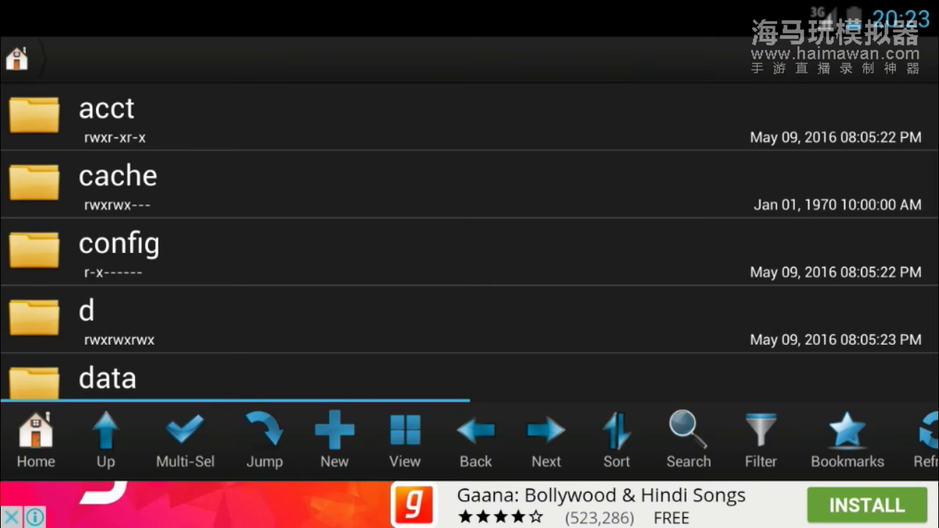
{"action": "left_click_drag", "start_coordinate": [469, 323], "coordinate": [470, 161]}
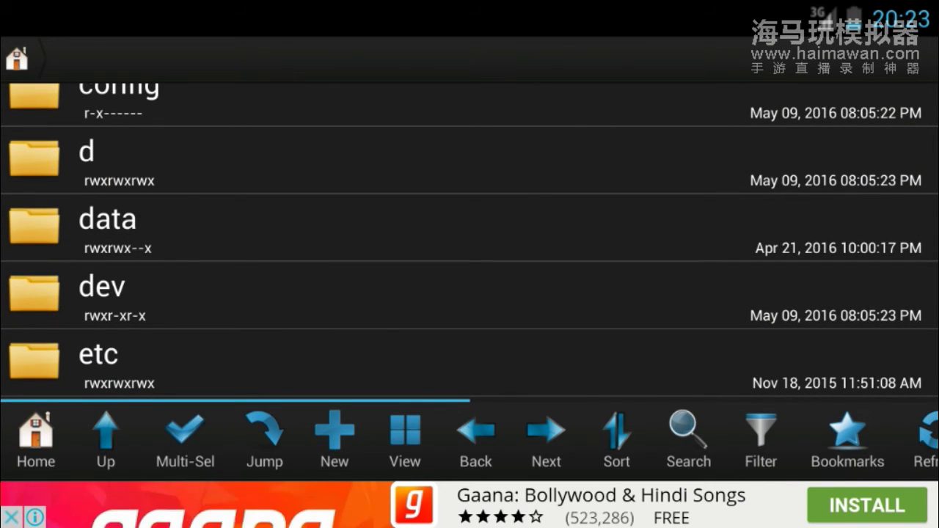
{"action": "left_click", "coordinate": [470, 228]}
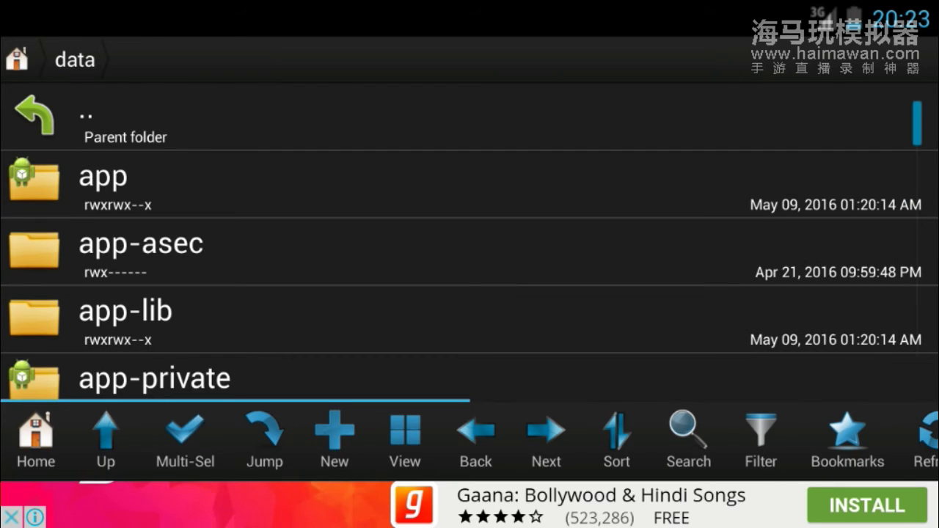
Scroll down the /data list and open the misc folder.
{"action": "scroll", "coordinate": [469, 242], "scroll_direction": "down", "scroll_amount": 3}
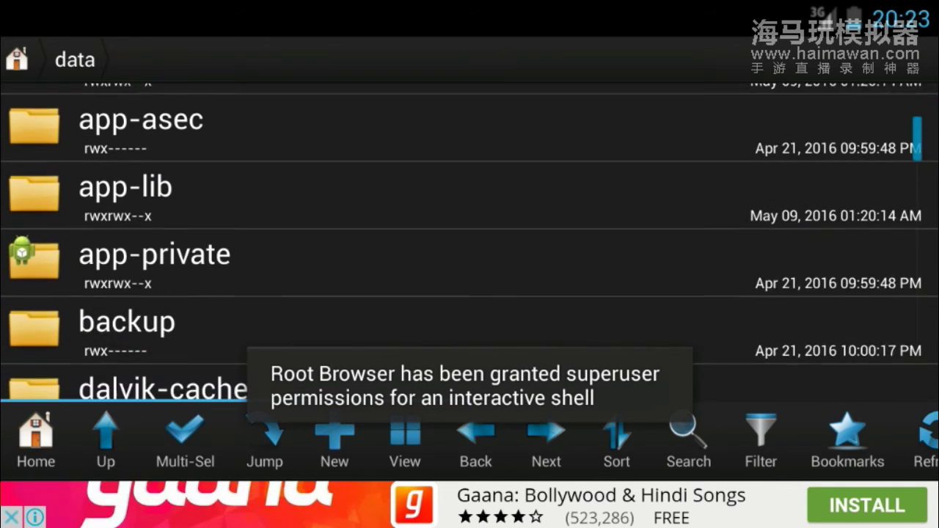
{"action": "scroll", "coordinate": [469, 242], "scroll_direction": "down", "scroll_amount": 2}
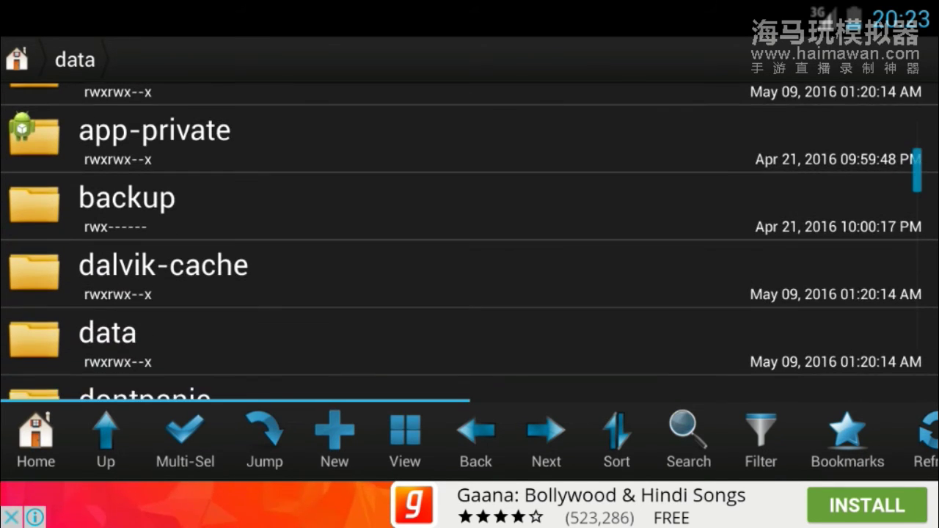
{"action": "scroll", "coordinate": [470, 242], "scroll_direction": "down", "scroll_amount": 3}
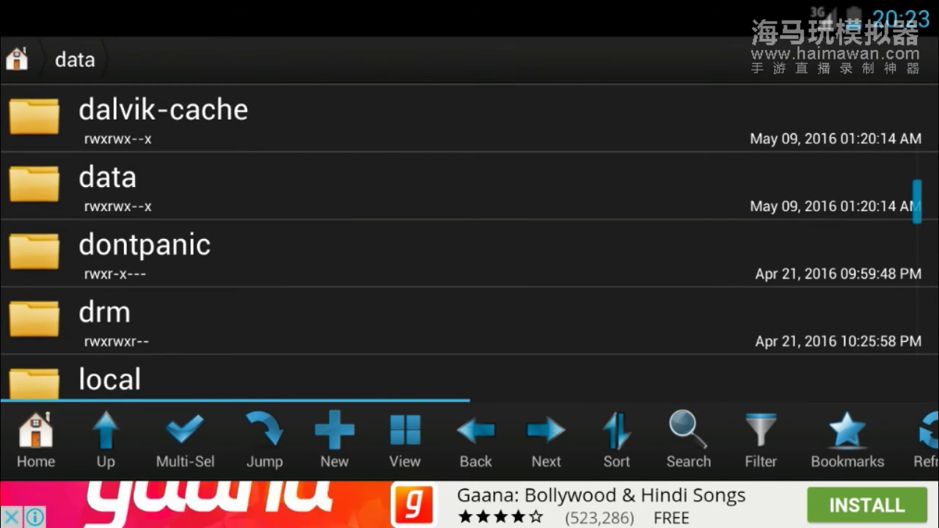
{"action": "scroll", "coordinate": [469, 242], "scroll_direction": "down", "scroll_amount": 3}
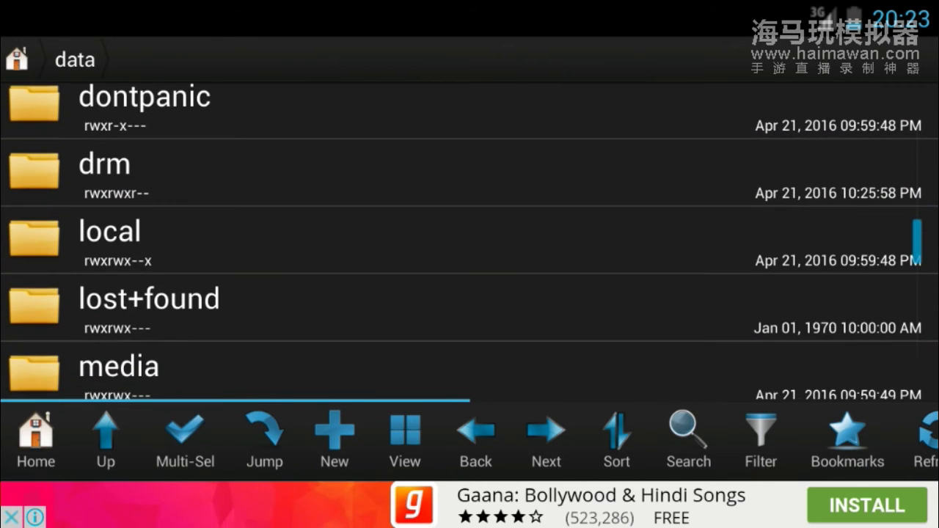
{"action": "scroll", "coordinate": [470, 242], "scroll_direction": "down", "scroll_amount": 2}
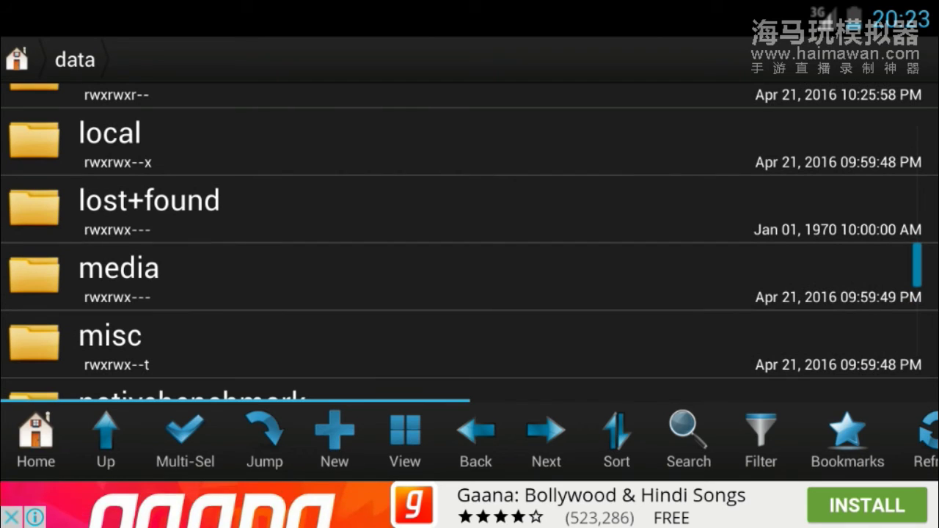
{"action": "left_click", "coordinate": [110, 335]}
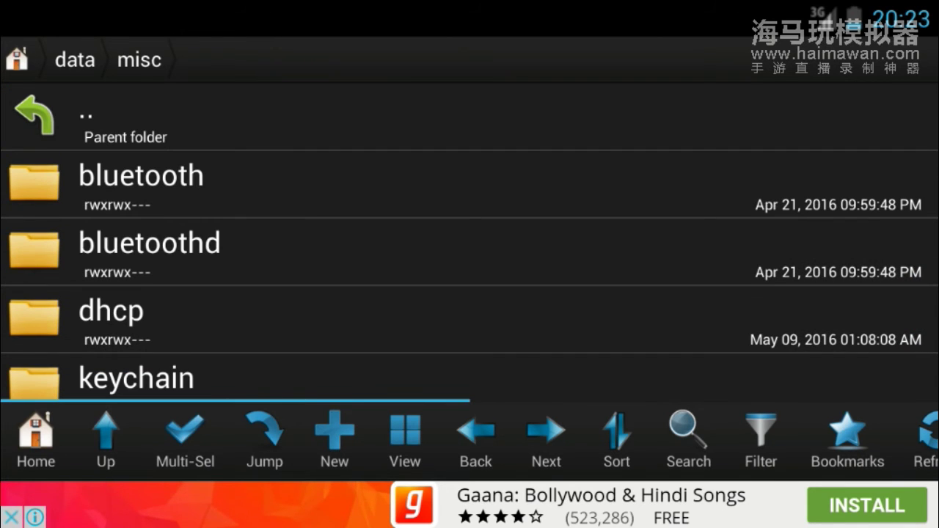
Open the wifi folder in /data/misc and select wpa_supplicant.conf.
{"action": "scroll", "coordinate": [469, 242], "scroll_direction": "down", "scroll_amount": 3}
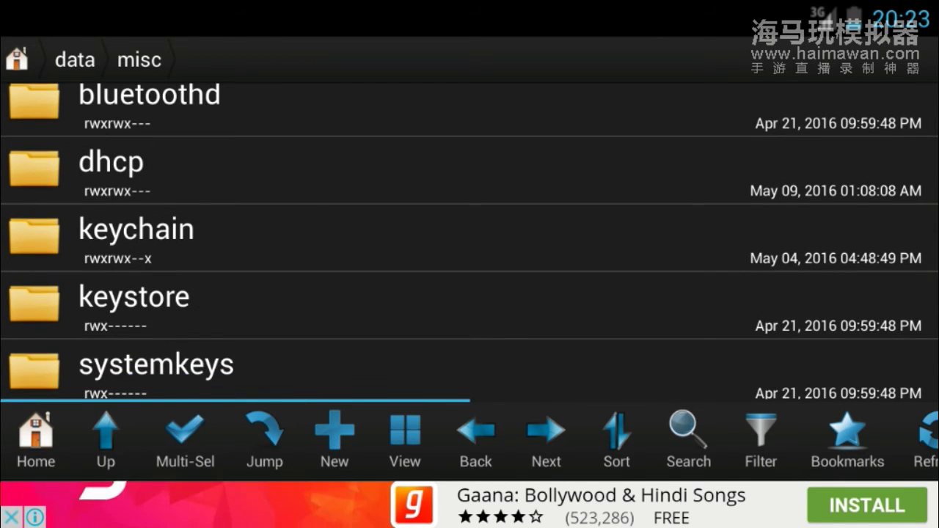
{"action": "scroll", "coordinate": [470, 242], "scroll_direction": "down", "scroll_amount": 2}
{"action": "left_click", "coordinate": [102, 298]}
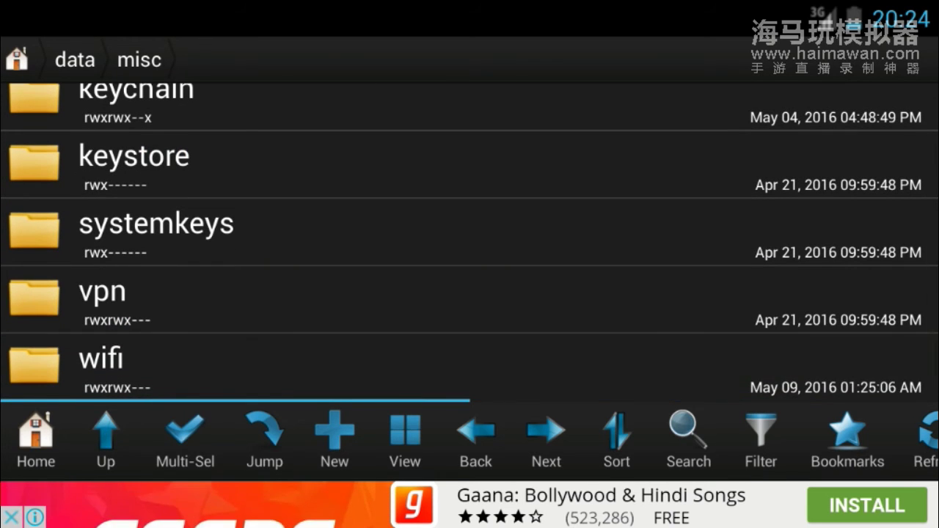
{"action": "left_click", "coordinate": [102, 359]}
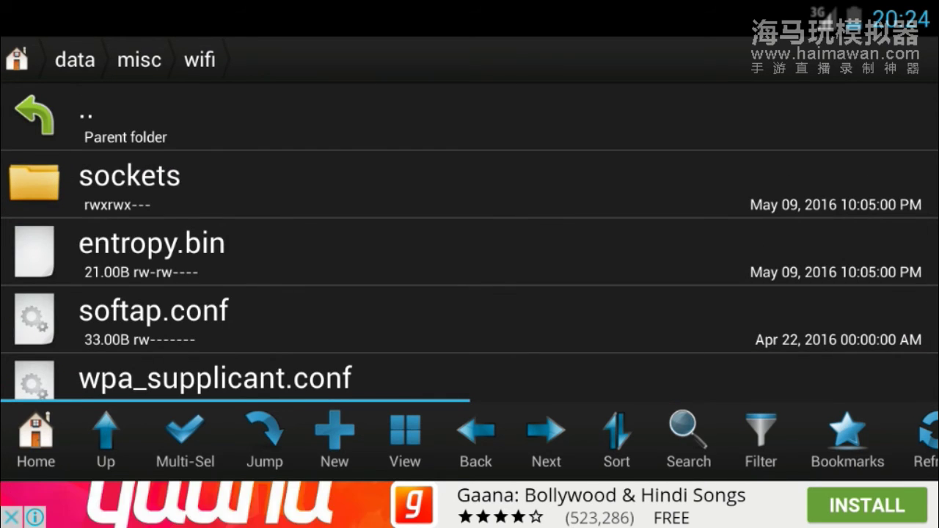
{"action": "scroll", "coordinate": [469, 242], "scroll_direction": "down", "scroll_amount": 1}
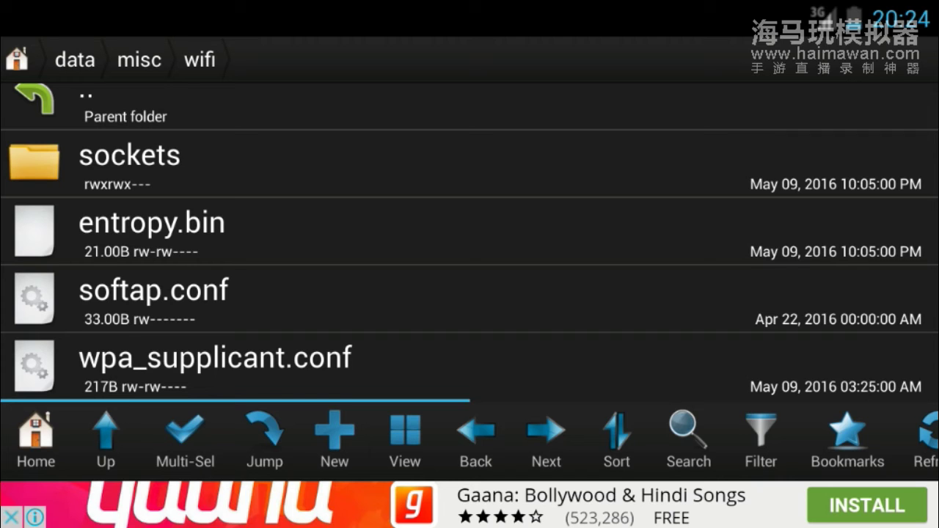
{"action": "left_click", "coordinate": [215, 365]}
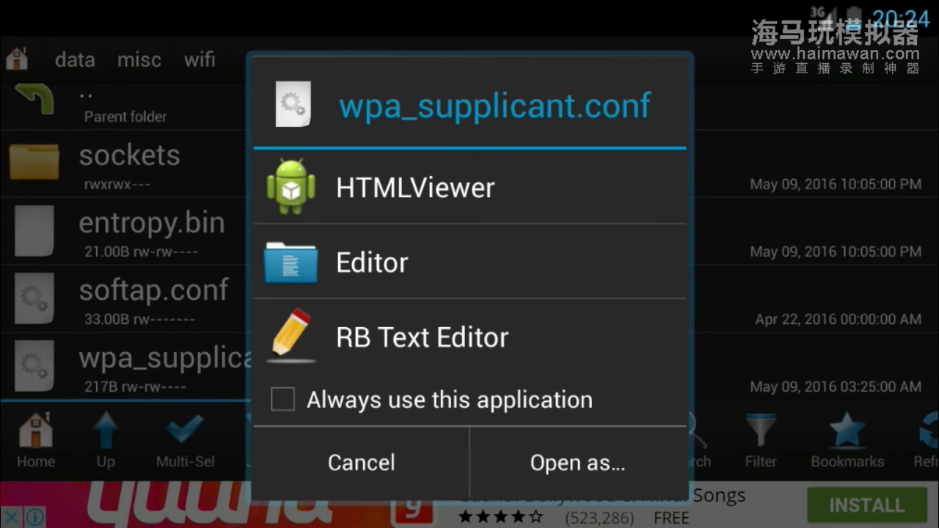
Choose RB Text Editor in the Open with dialog for wpa_supplicant.conf.
{"action": "left_click", "coordinate": [422, 337]}
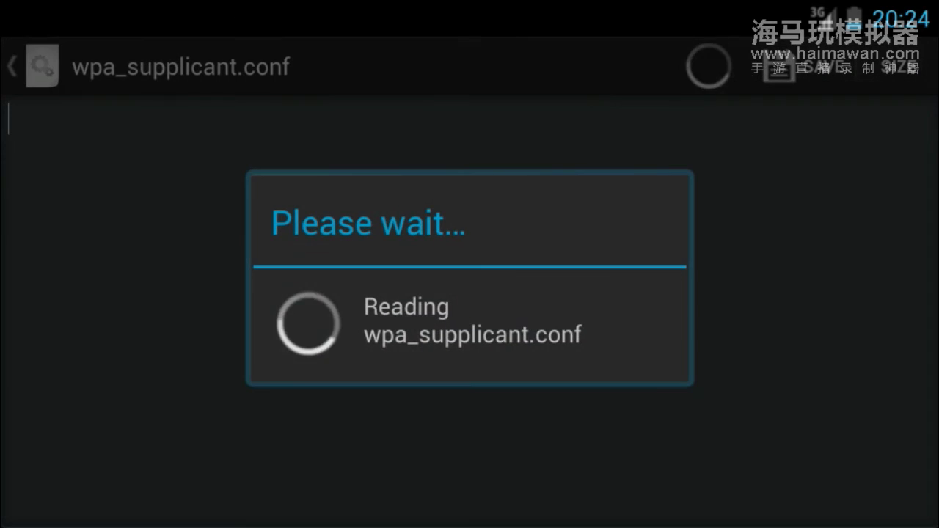